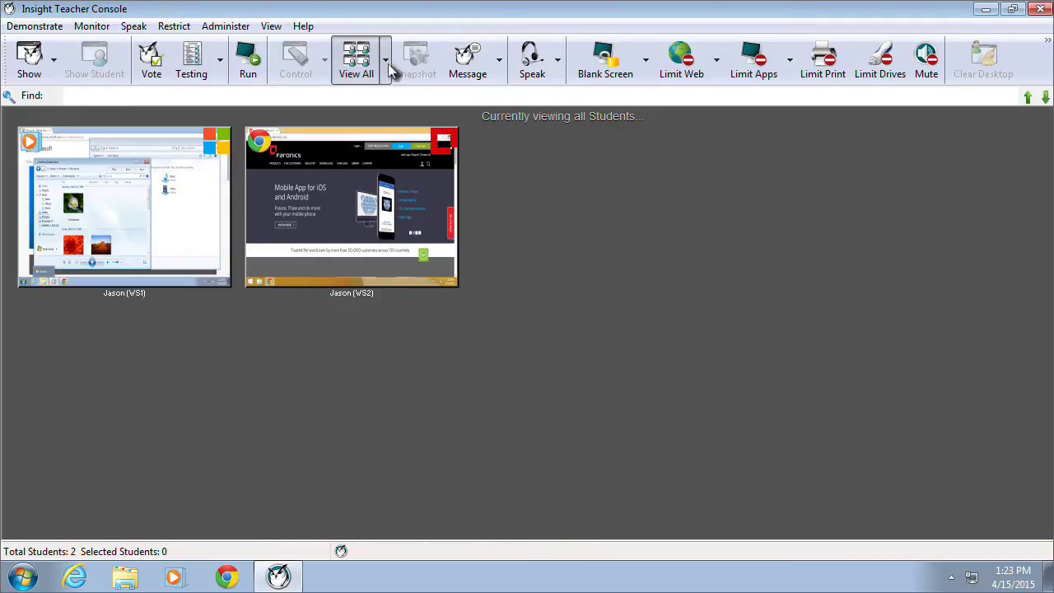
# Set the student thumbnails to Medium size and rearrange both of them freely in Classroom Layout
pyautogui.click(387, 64)
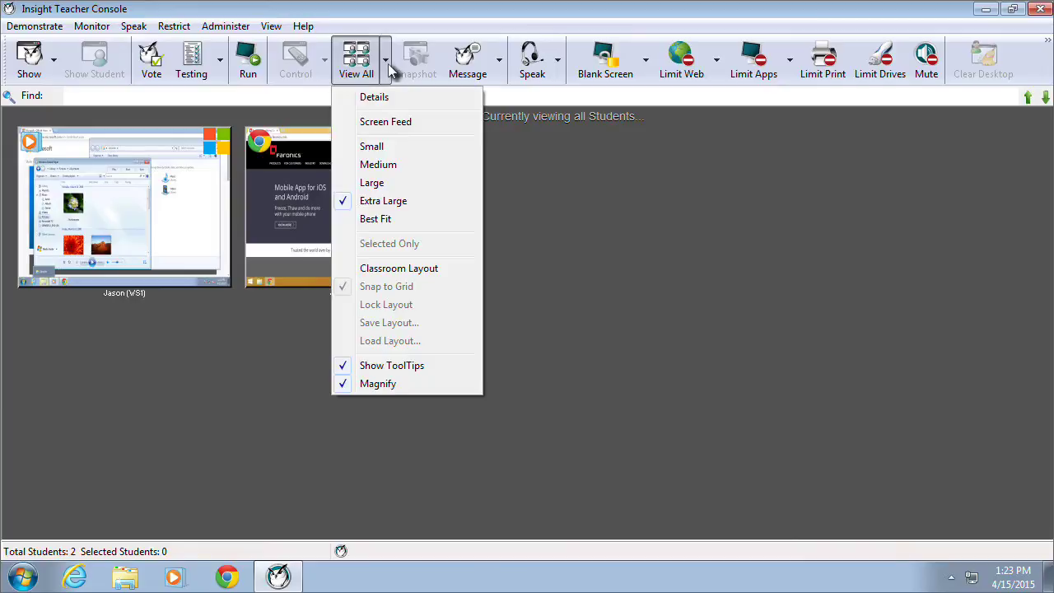
pyautogui.click(382, 165)
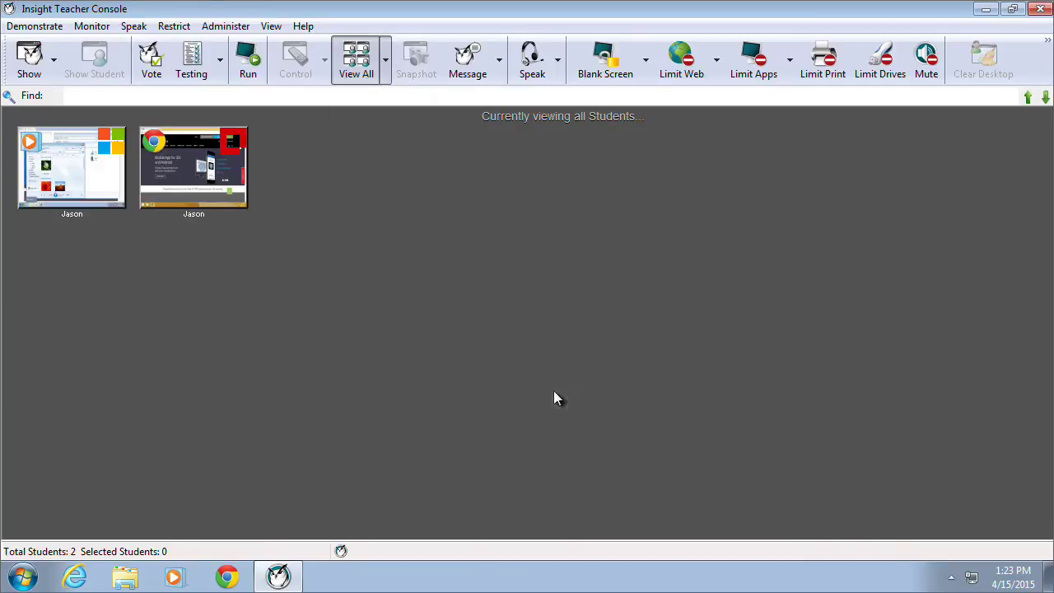
pyautogui.click(387, 60)
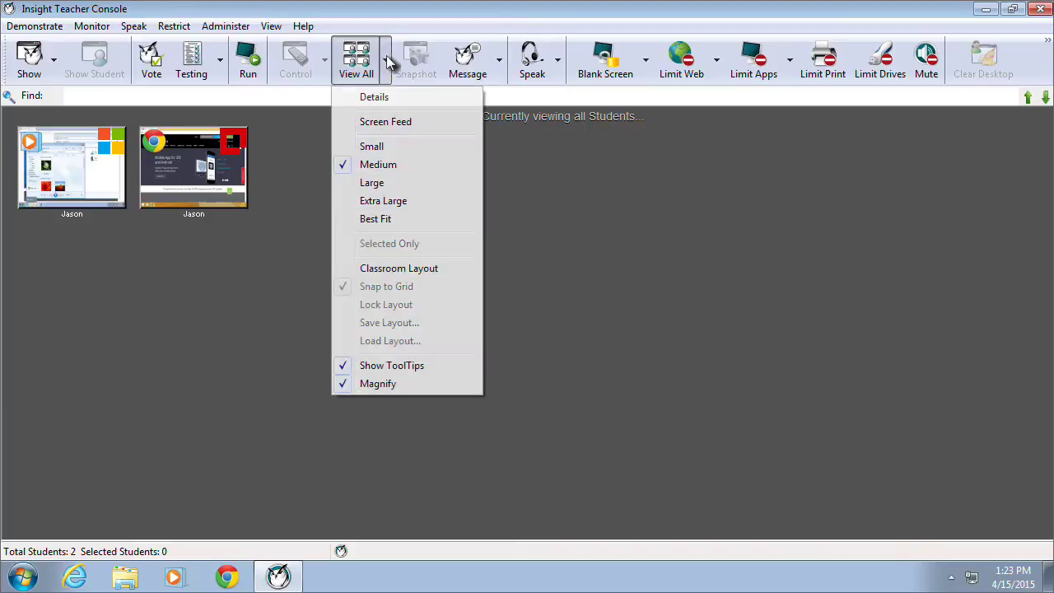
pyautogui.click(391, 271)
pyautogui.moveTo(304, 313); pyautogui.dragTo(346, 245)
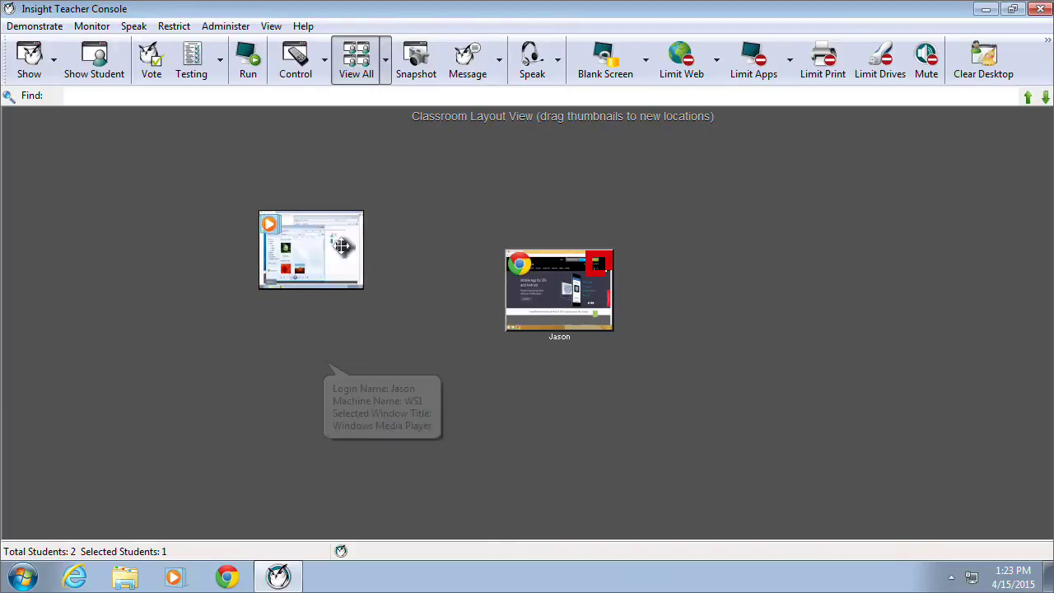
pyautogui.moveTo(537, 284); pyautogui.dragTo(644, 263)
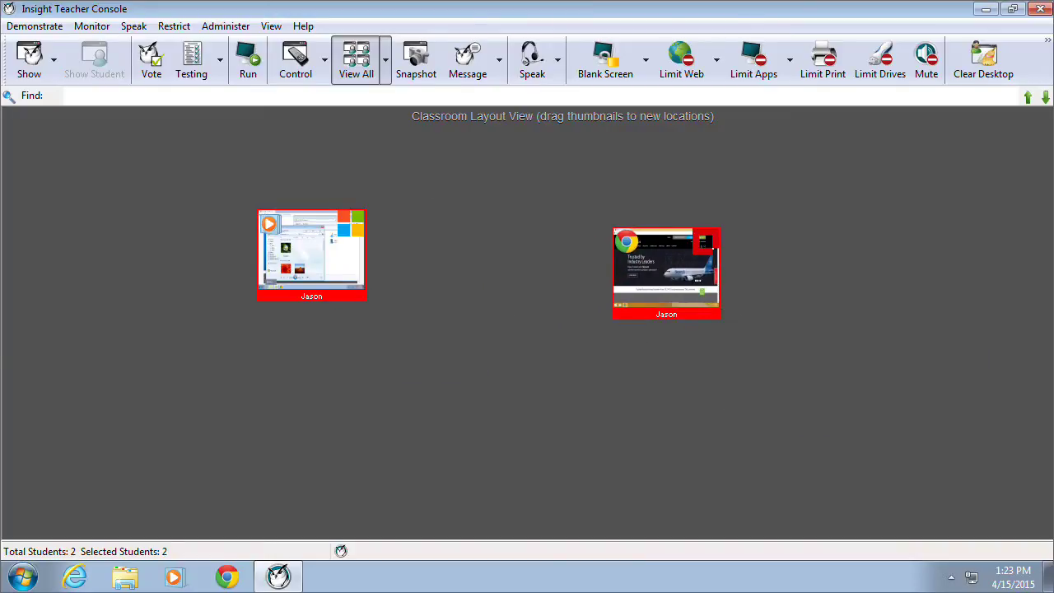
# Set the student thumbnails to Large size, turn off Classroom Layout and clear the student selection
pyautogui.click(385, 62)
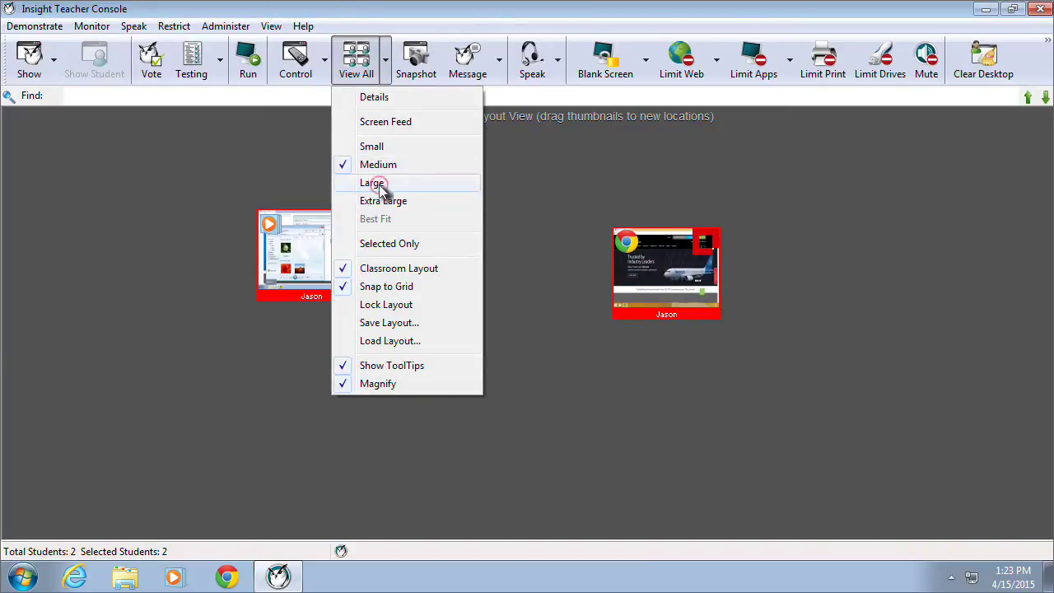
pyautogui.click(373, 183)
pyautogui.click(383, 71)
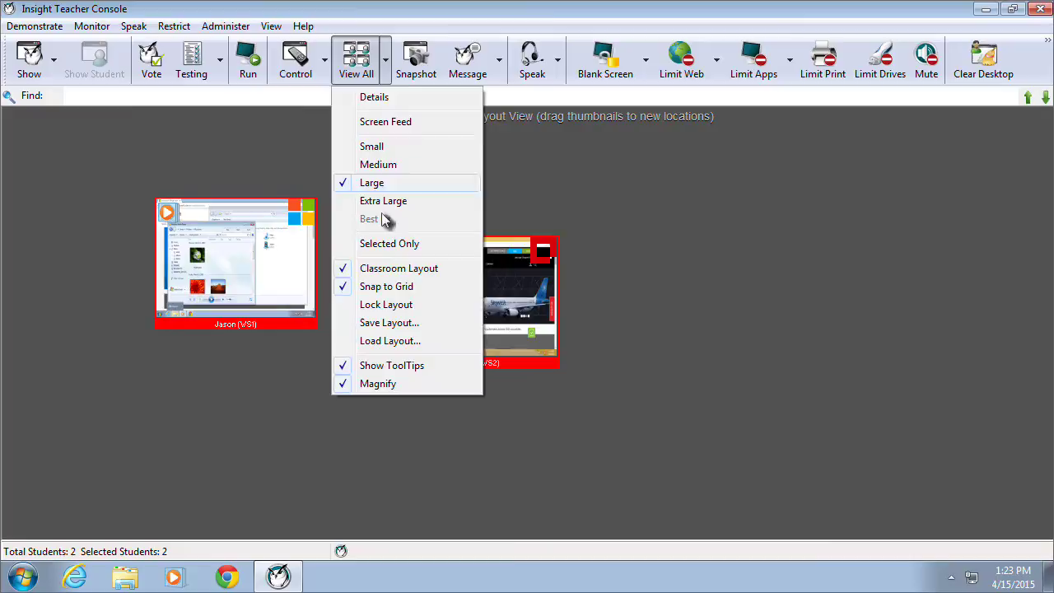
pyautogui.click(381, 271)
pyautogui.click(415, 324)
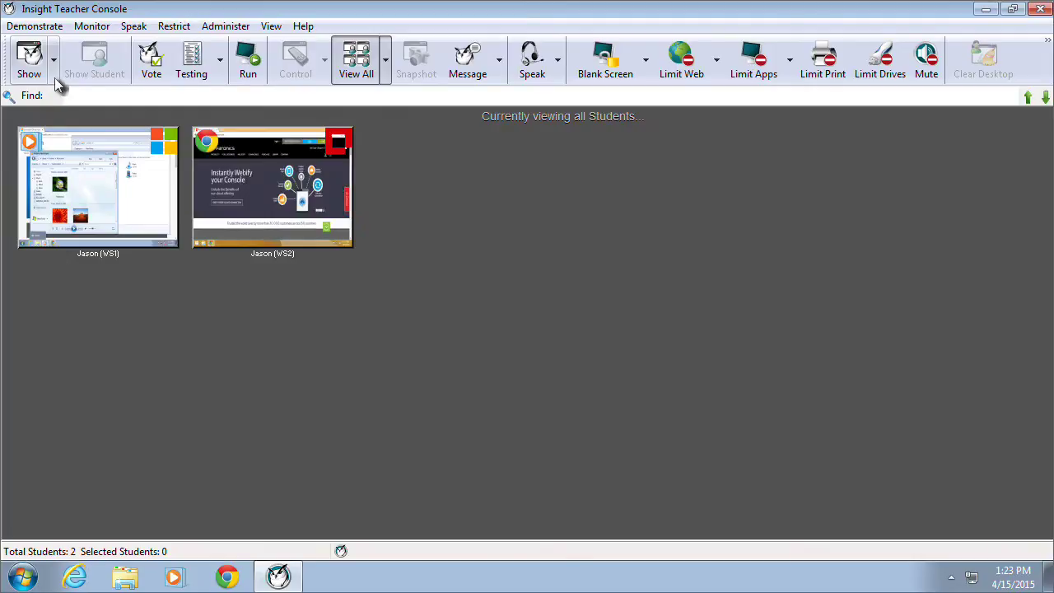
# Show the teacher's screen to all students in windowed mode
pyautogui.click(54, 78)
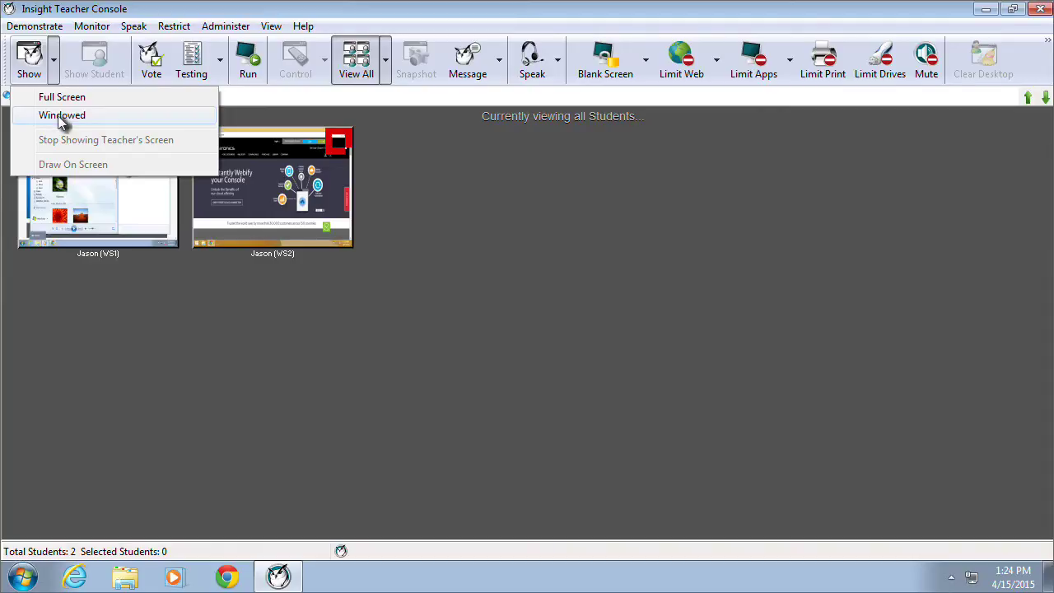
pyautogui.click(57, 115)
pyautogui.click(625, 343)
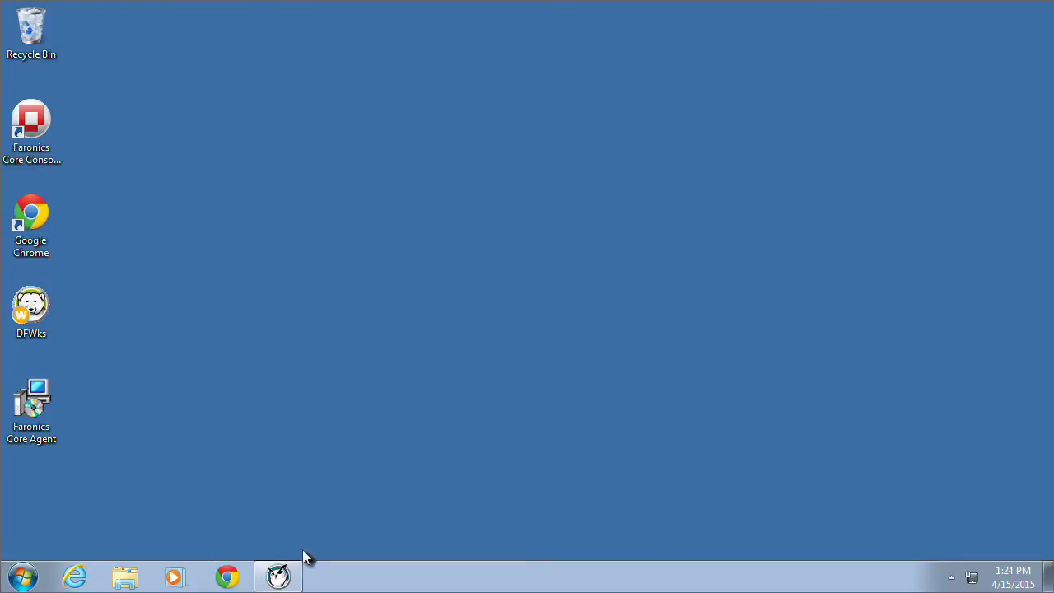
# Restore the teacher console and stop showing the teacher's screen to the students
pyautogui.click(281, 574)
pyautogui.click(55, 78)
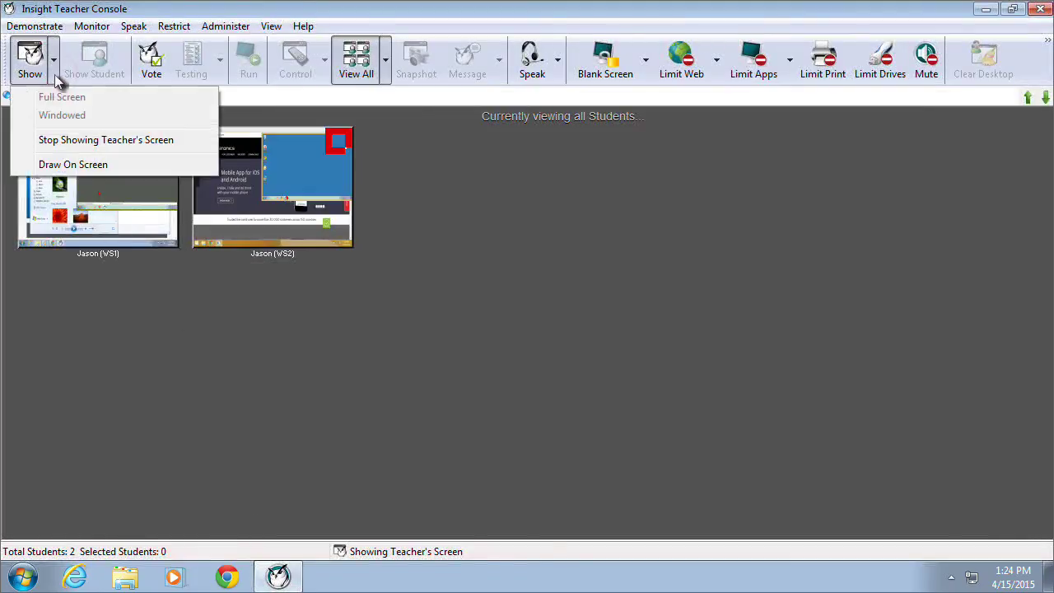
pyautogui.click(74, 141)
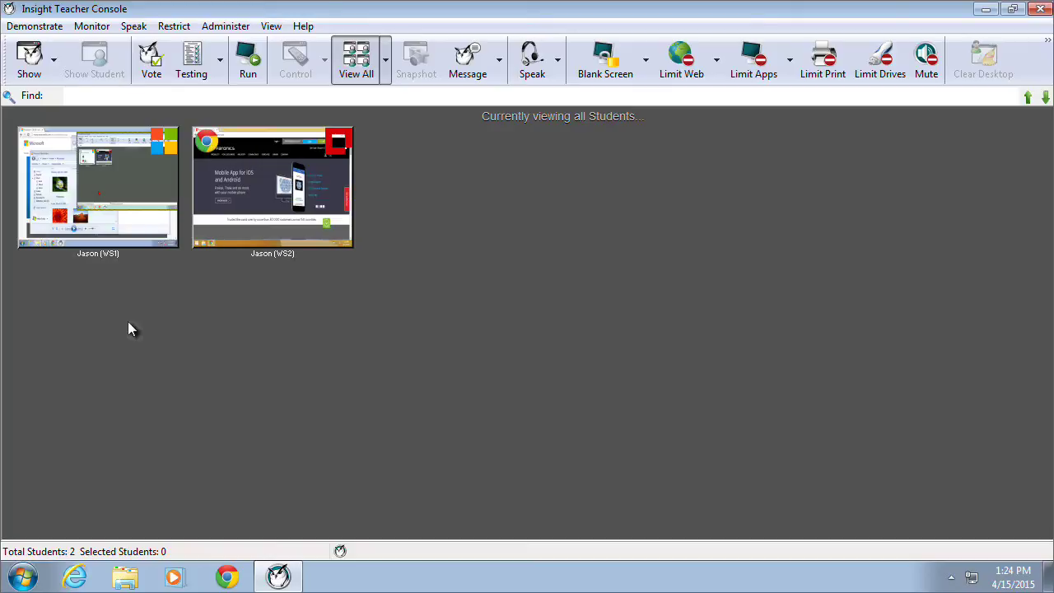
# Show the WS1 student's screen to the other student
pyautogui.click(141, 199)
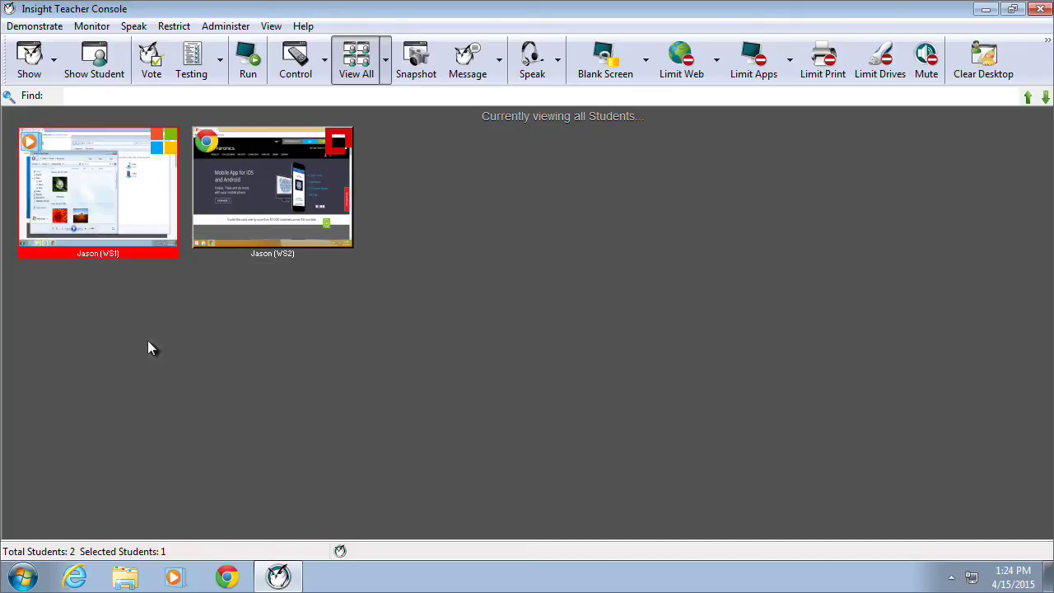
pyautogui.click(109, 74)
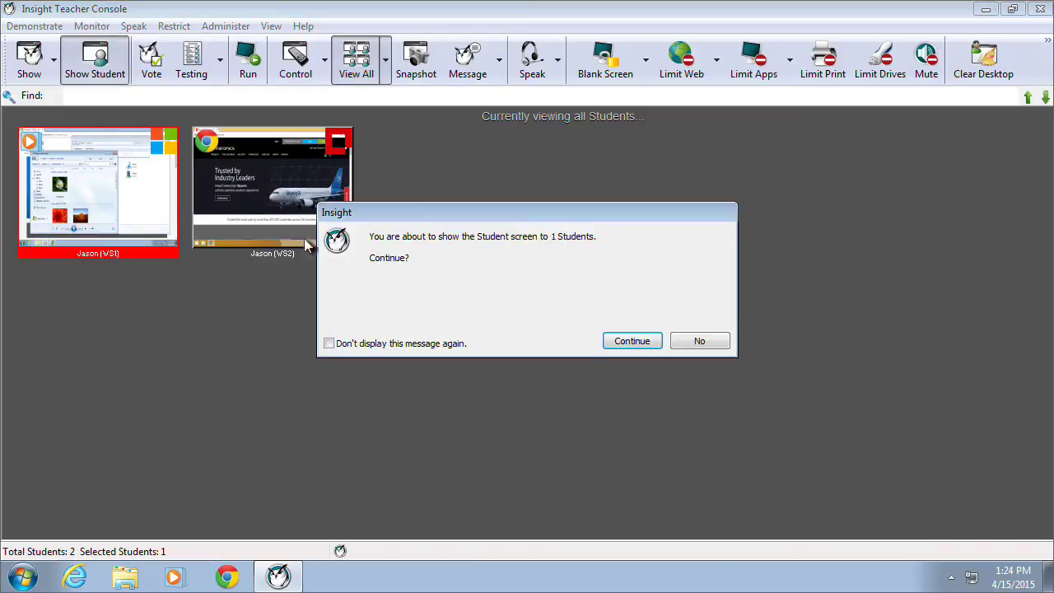
pyautogui.click(633, 342)
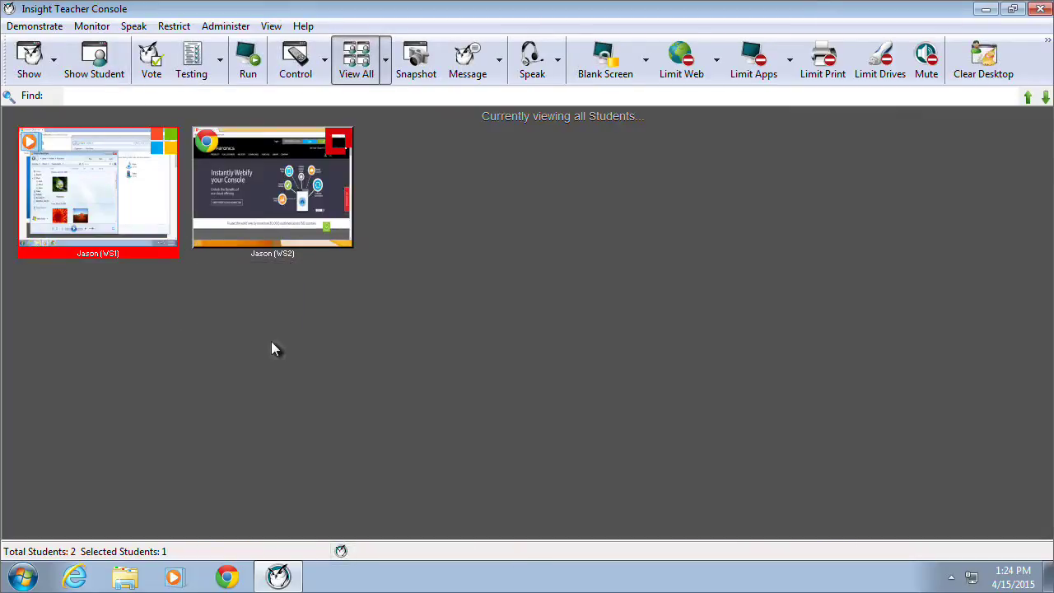
# Review the voting options for sending a question to students and close them without sending anything
pyautogui.moveTo(206, 139)
pyautogui.click(151, 62)
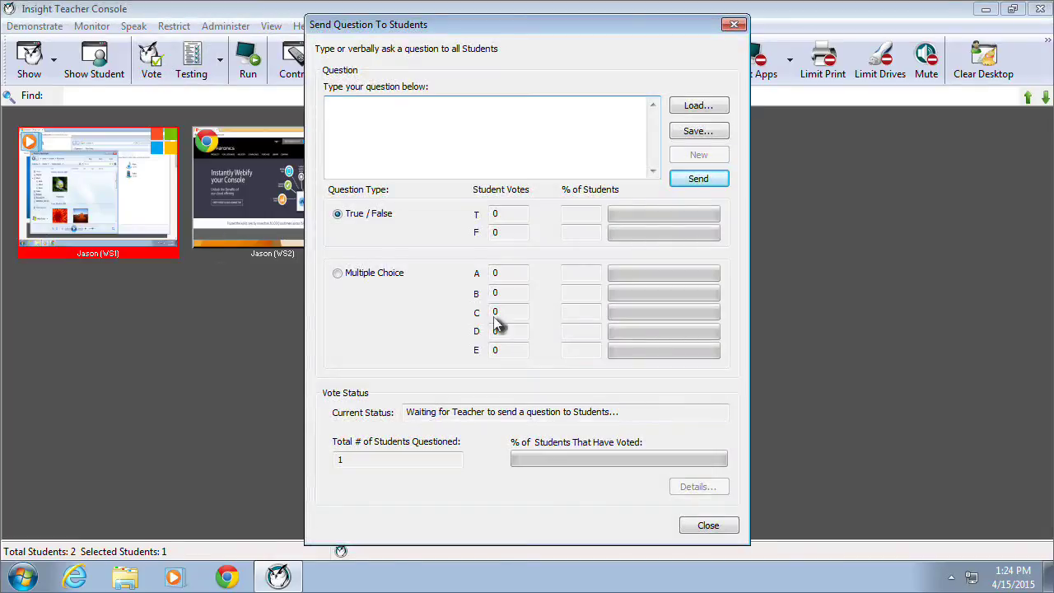
pyautogui.click(708, 527)
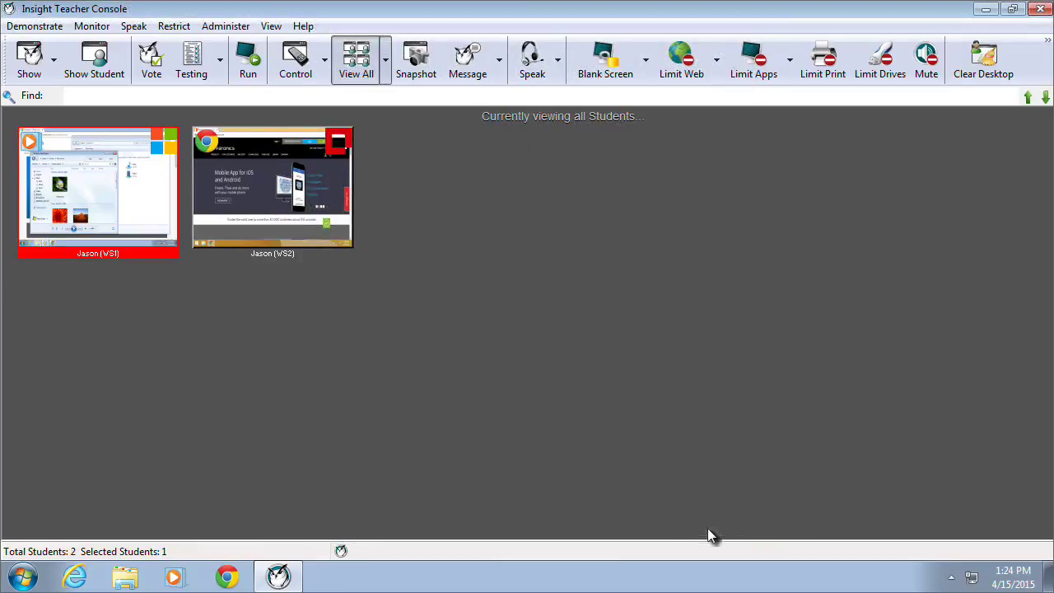
# Review the time limit and the web, application, drive and print restrictions of Assessment Mode without starting it
pyautogui.click(222, 73)
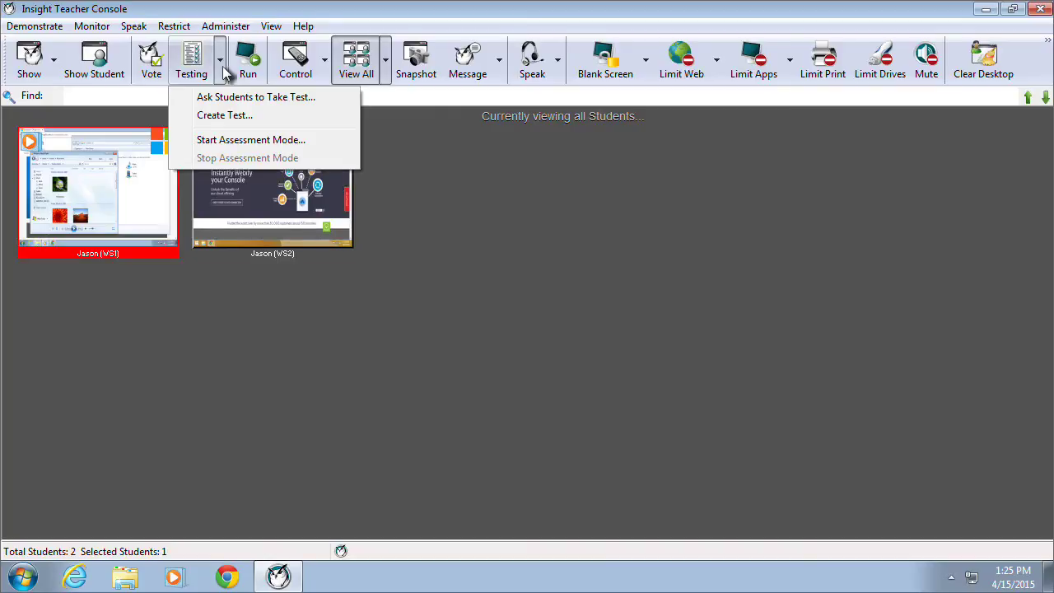
pyautogui.click(232, 142)
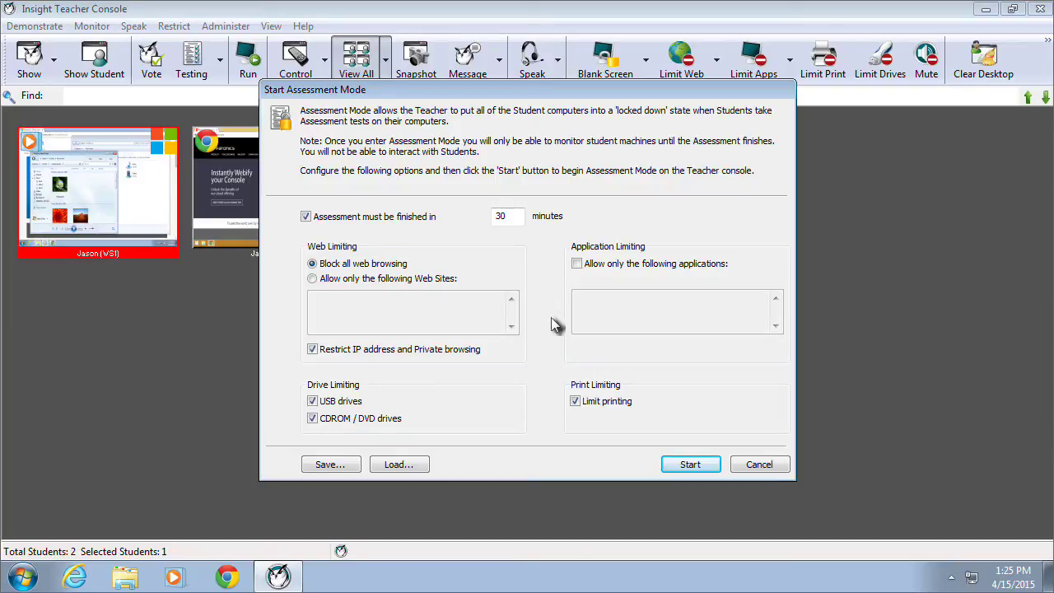
pyautogui.click(515, 216)
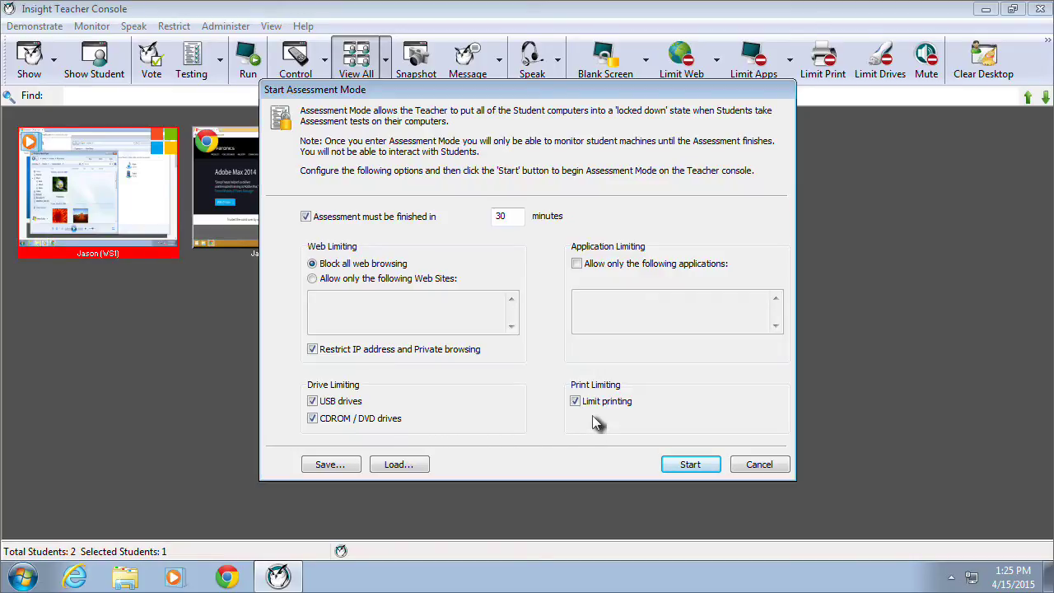
pyautogui.click(759, 464)
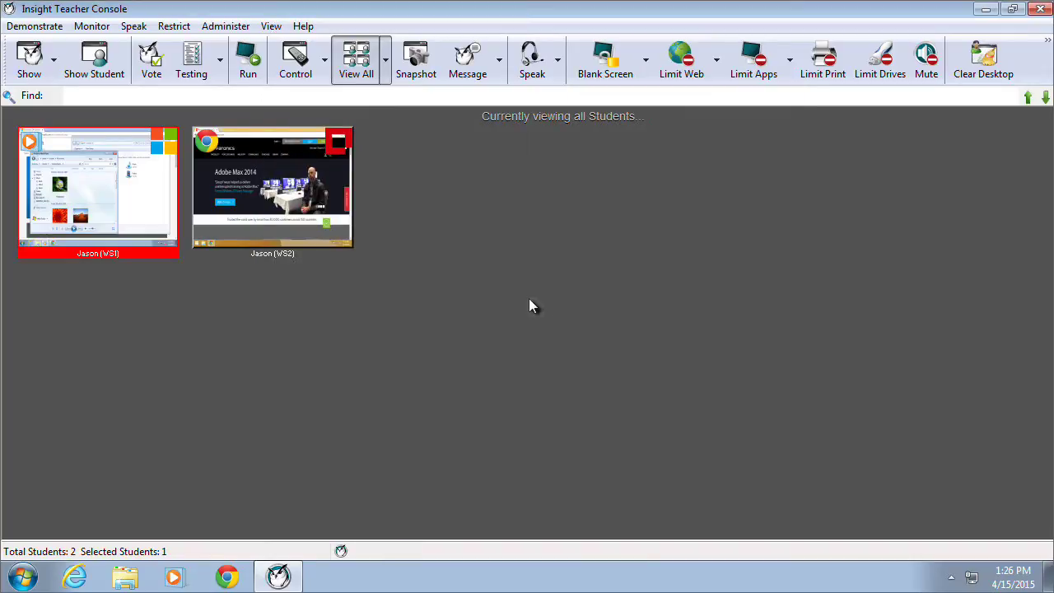
# Review the options for running a program or web page on the student machine, without running anything
pyautogui.click(251, 71)
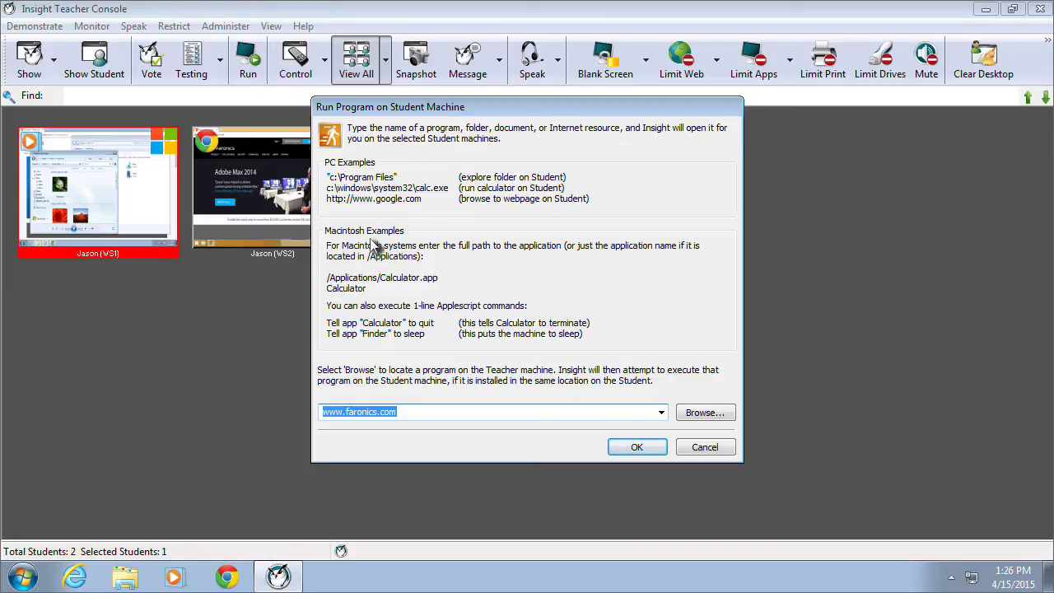
pyautogui.click(698, 449)
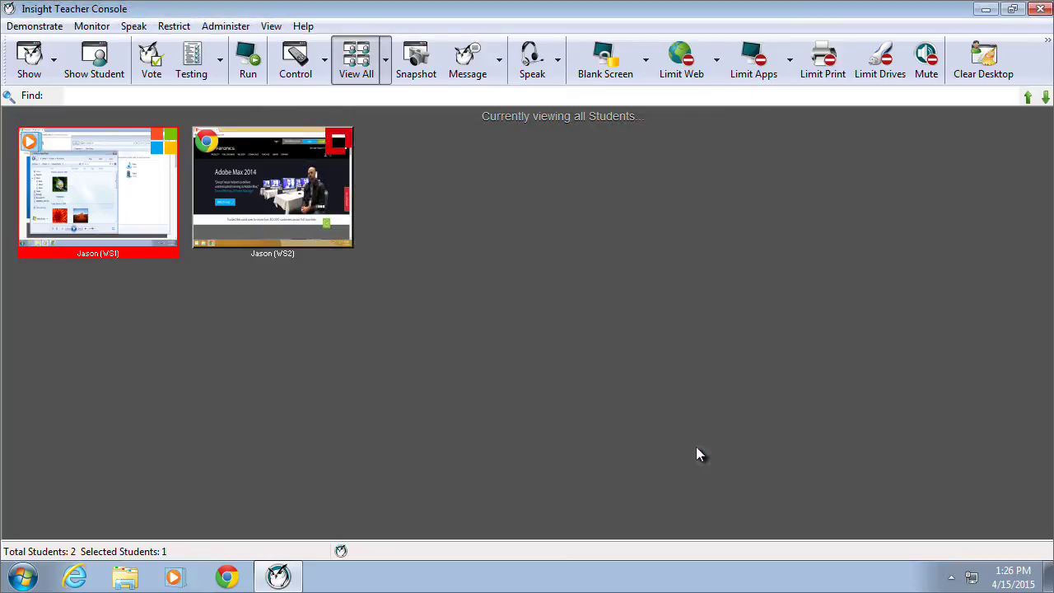
# Remotely control the WS1 computer to close its Windows Media Player window, and end the remote control session
pyautogui.click(299, 73)
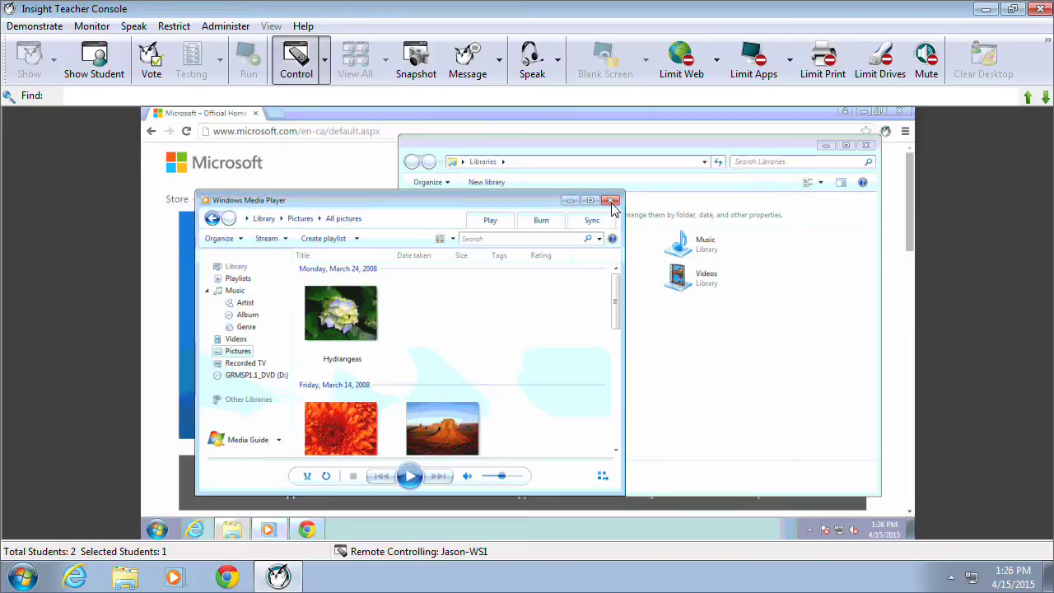
pyautogui.click(612, 201)
pyautogui.click(325, 60)
pyautogui.click(332, 184)
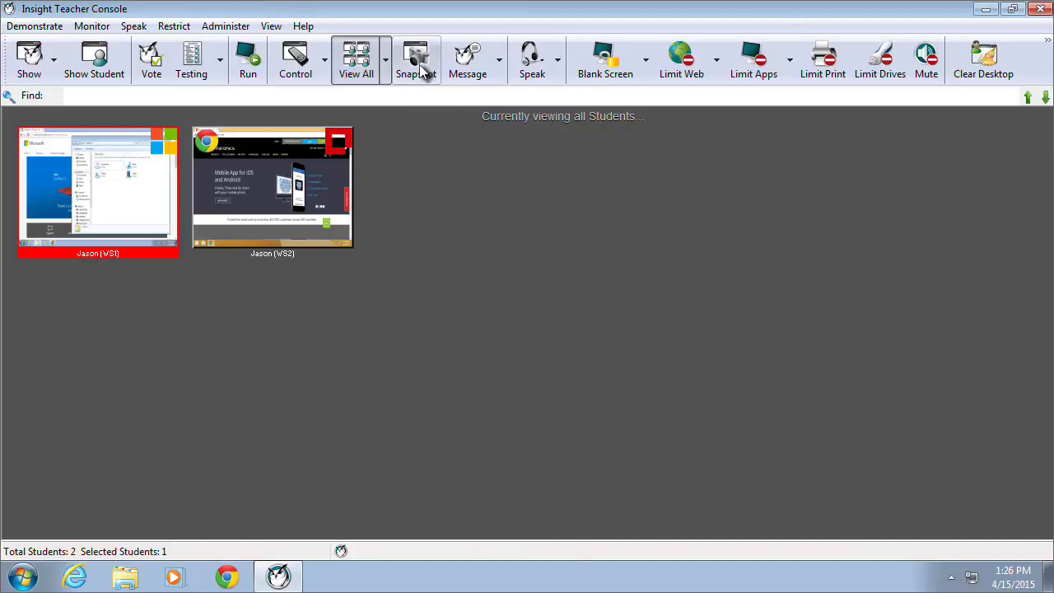
pyautogui.click(500, 70)
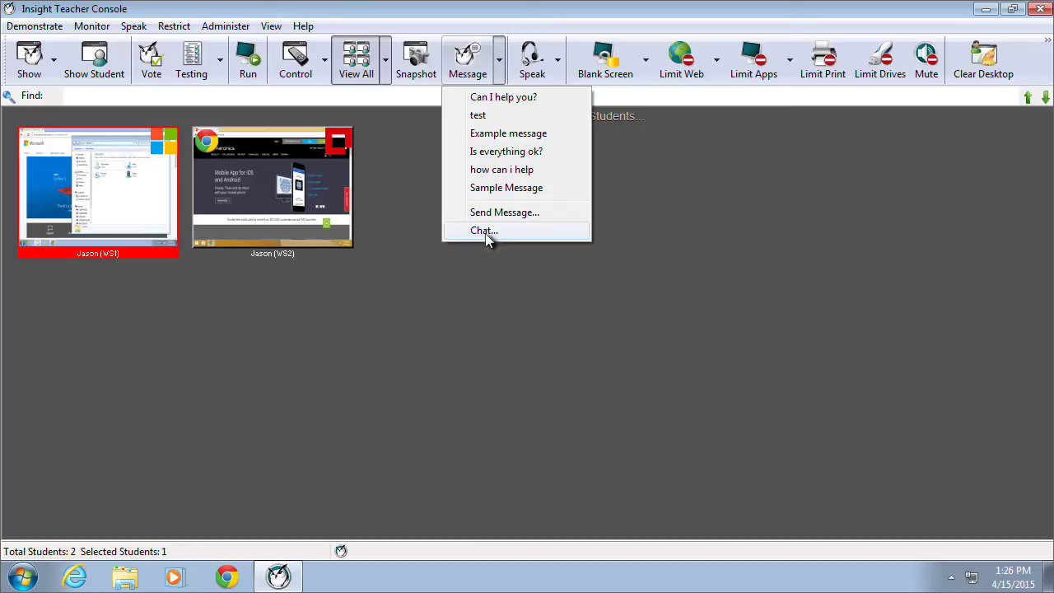
pyautogui.click(487, 284)
# Clear the student selection, blank the screens of all students and unblank them again
pyautogui.click(487, 284)
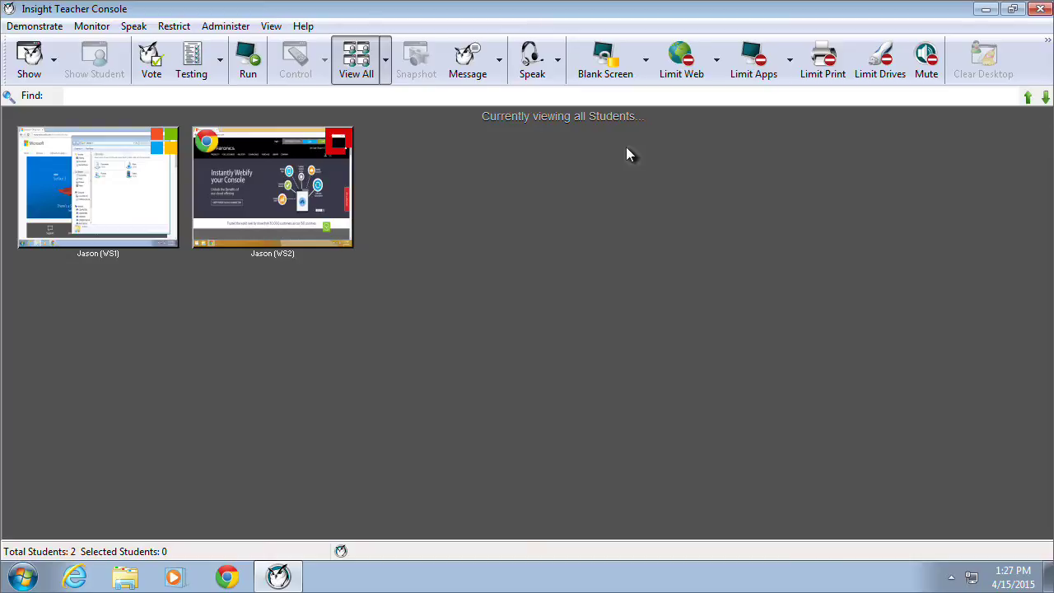
pyautogui.click(618, 72)
pyautogui.click(631, 341)
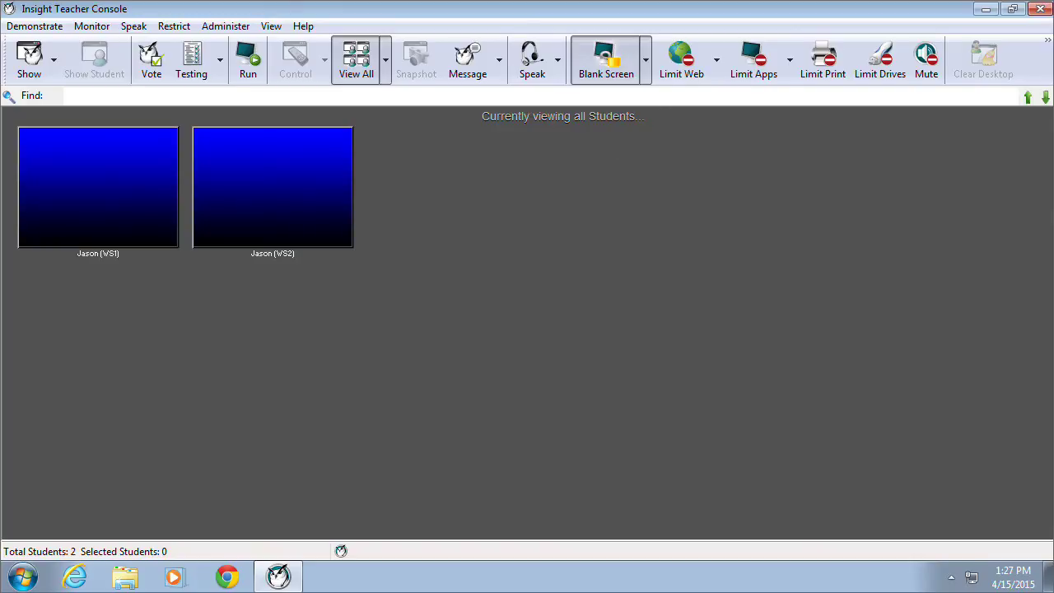
pyautogui.click(647, 71)
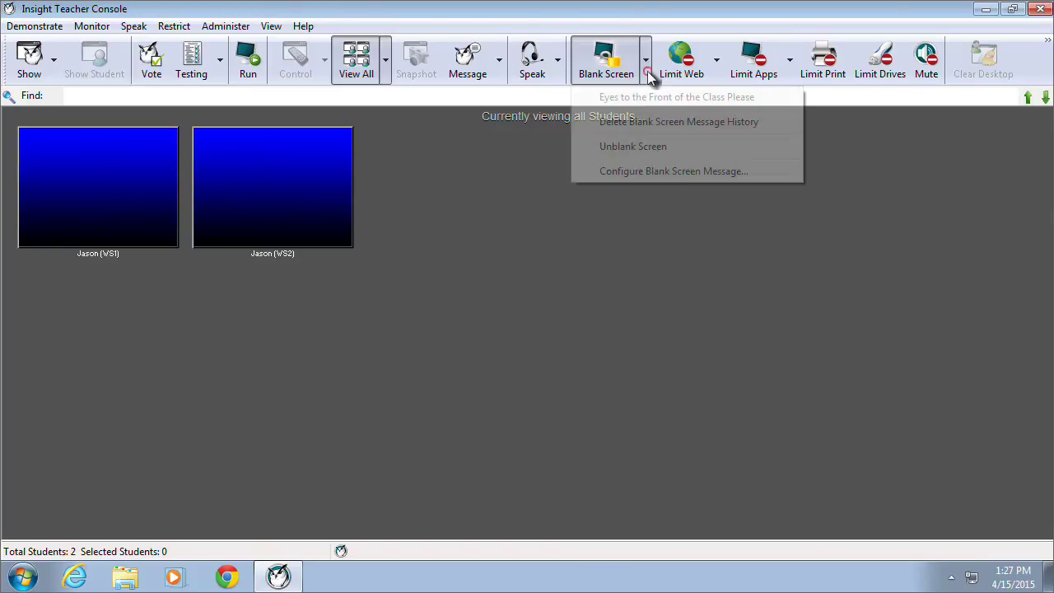
pyautogui.click(650, 148)
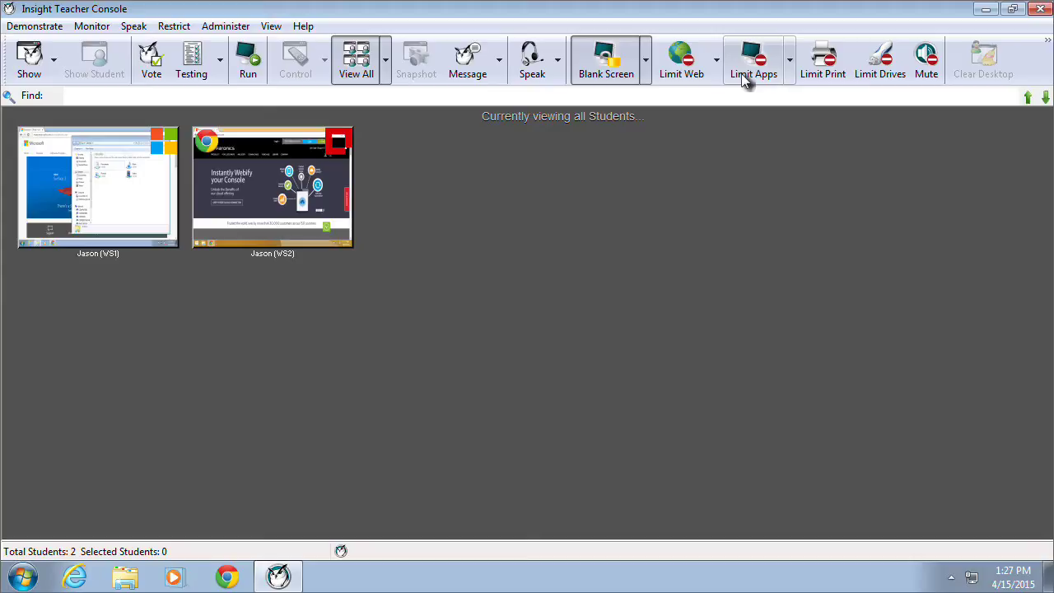
pyautogui.click(717, 74)
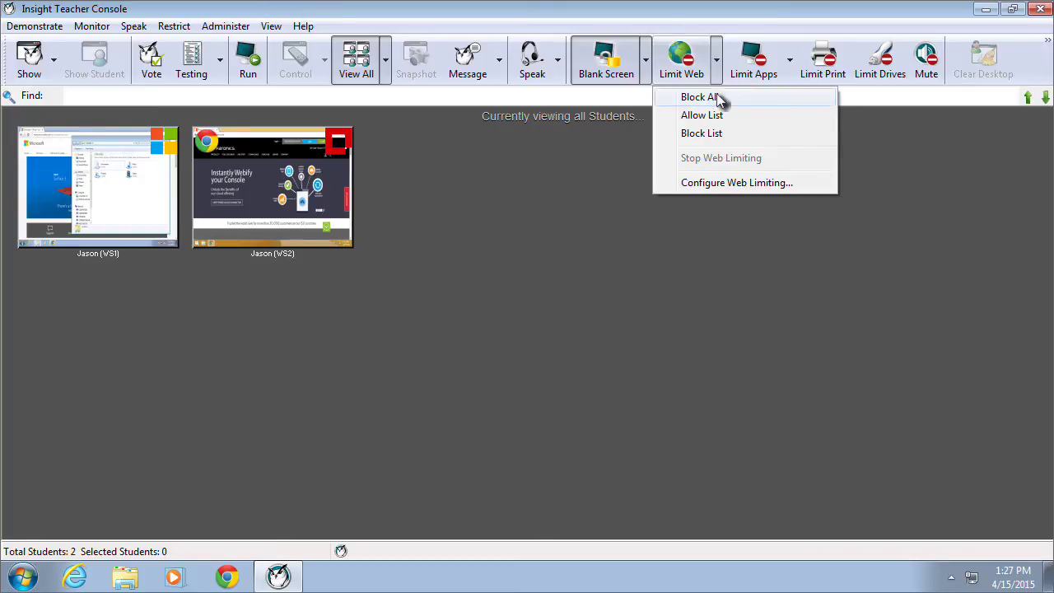
pyautogui.click(884, 174)
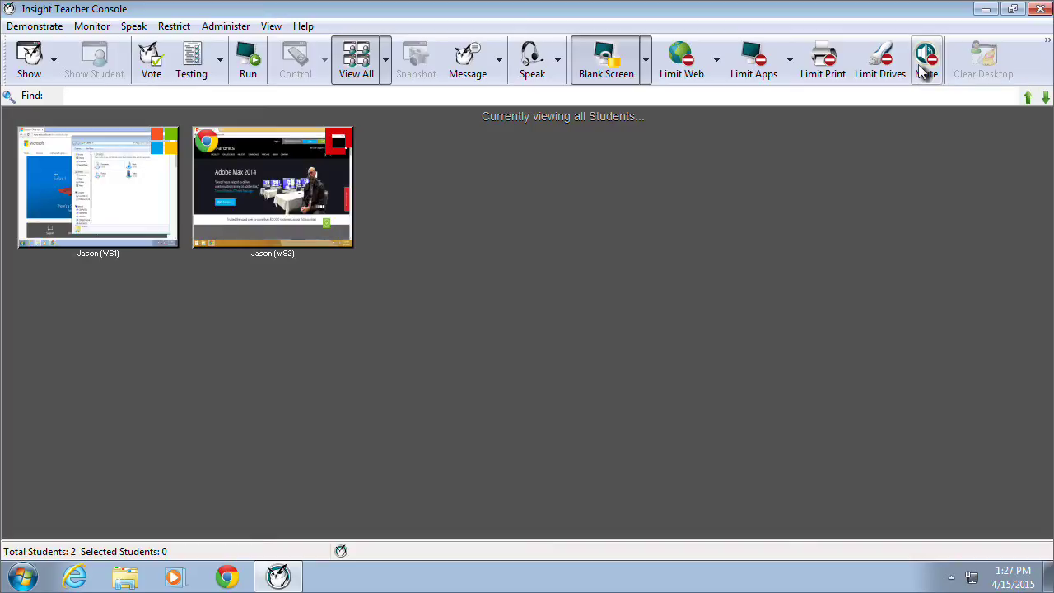
# Clear the desktop of the WS1 student computer by shutting down all its running applications
pyautogui.click(156, 197)
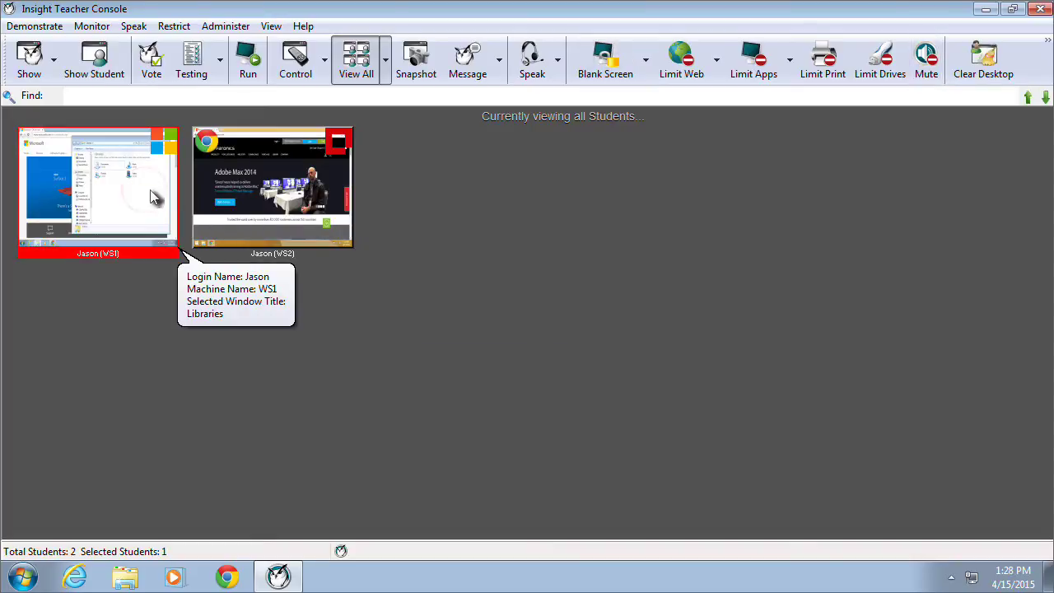
pyautogui.click(989, 70)
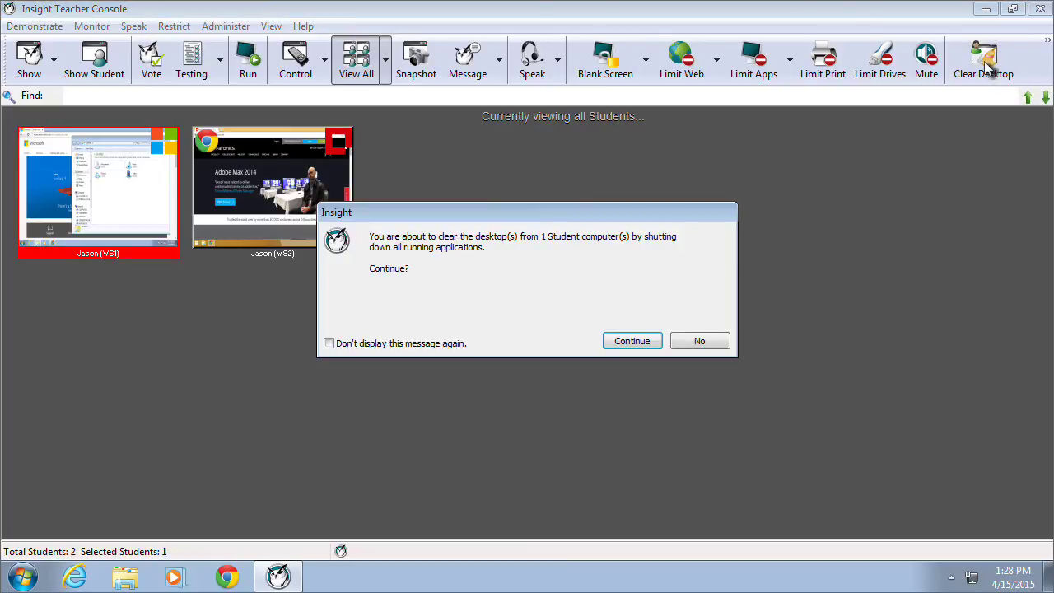
pyautogui.click(629, 341)
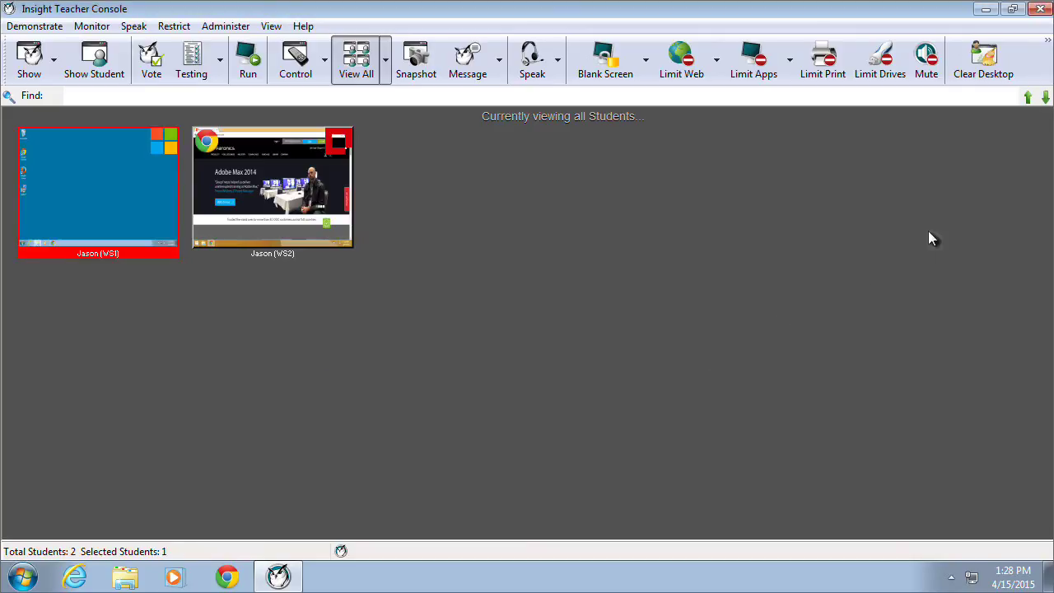
pyautogui.click(1051, 65)
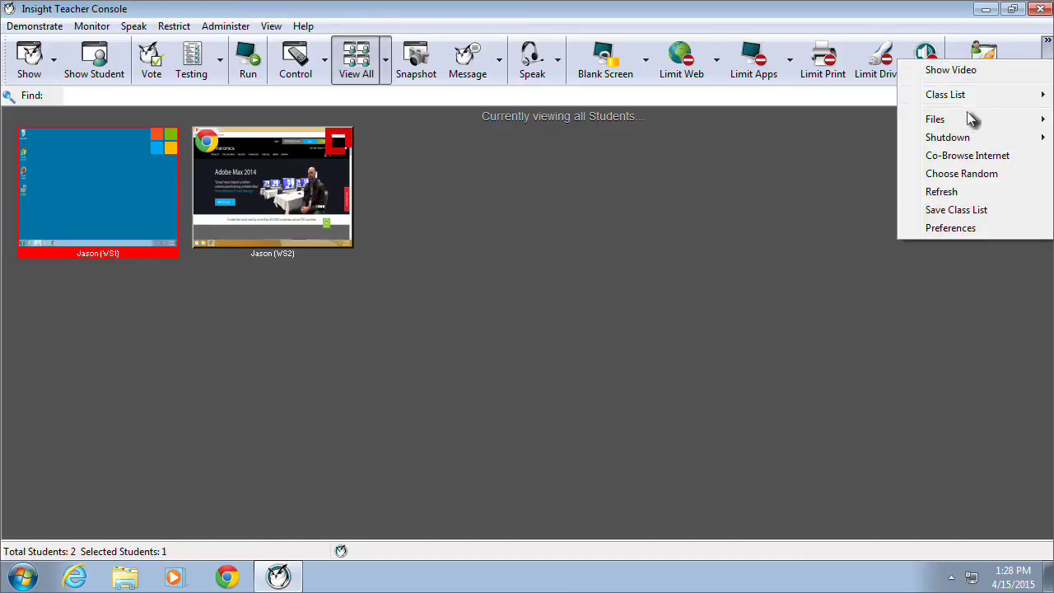
pyautogui.moveTo(969, 124)
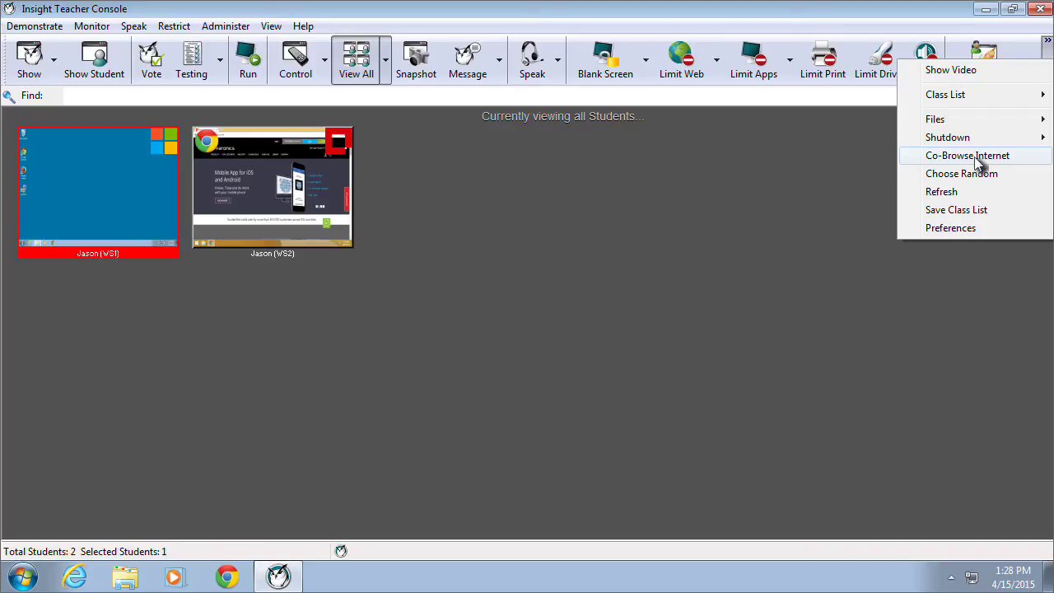
pyautogui.click(810, 225)
pyautogui.click(810, 225)
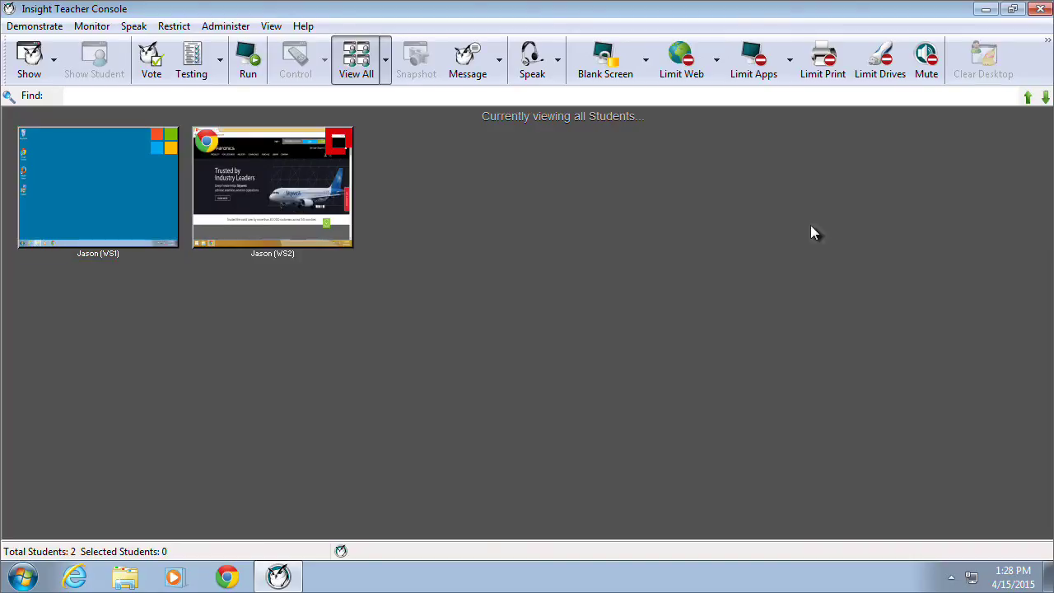